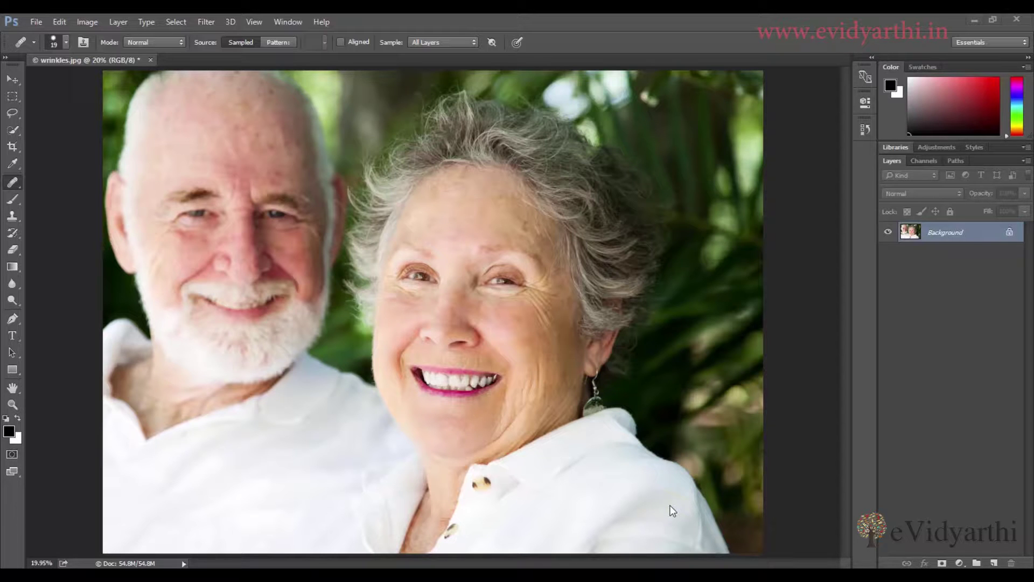
Inspect the wrinkles around the woman's eyes, cheek, mouth and jaw at 100% and 66.7% magnification.
key("v")
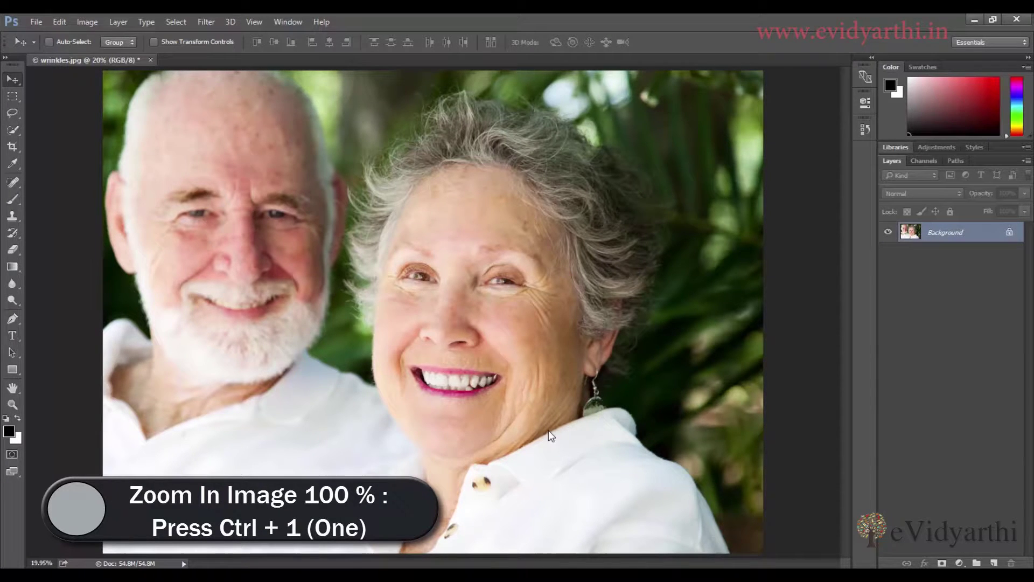
key("ctrl+1")
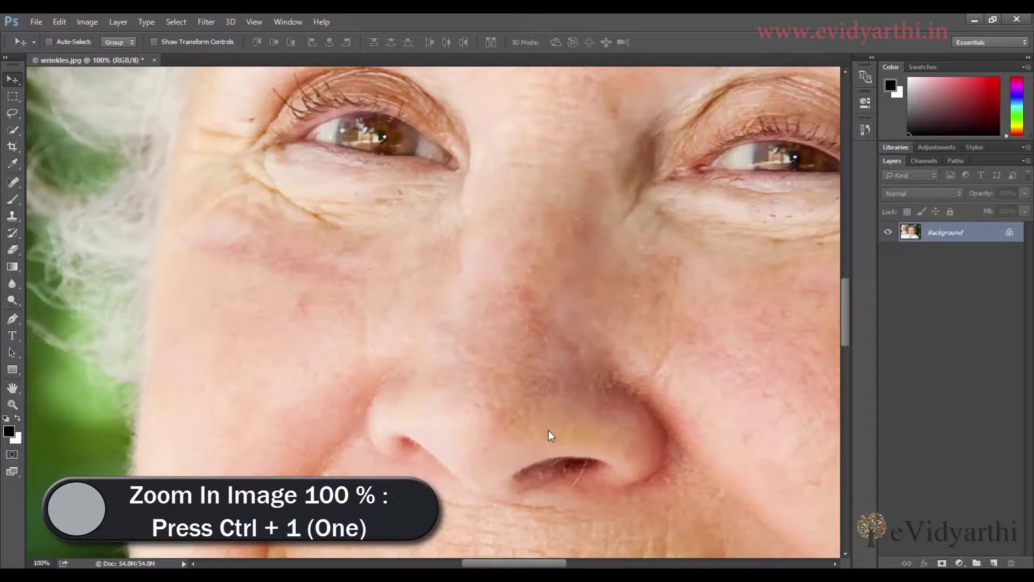
left_click_drag(794, 282, 339, 224)
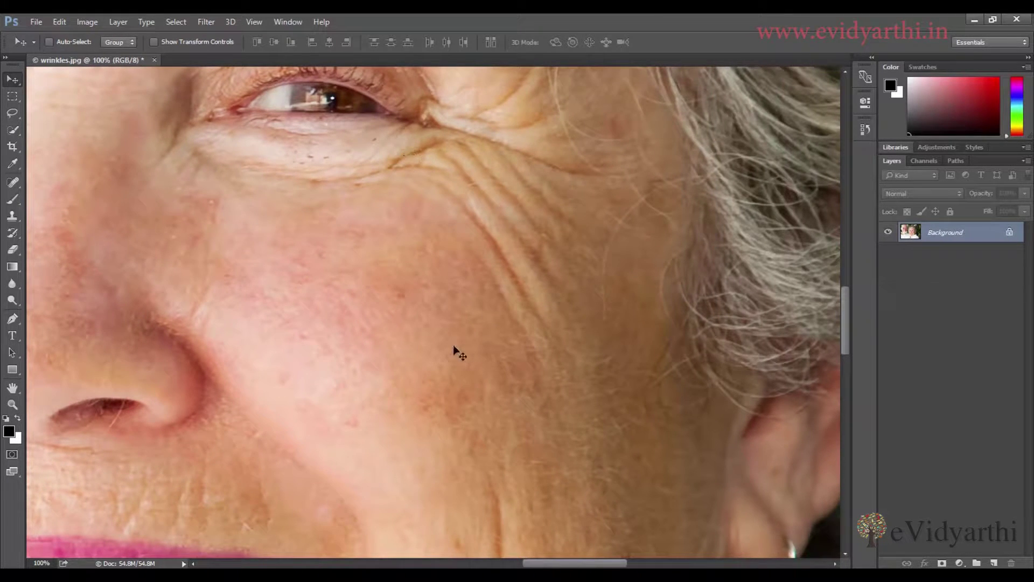
left_click_drag(426, 405, 457, 233)
left_click_drag(438, 473, 495, 247)
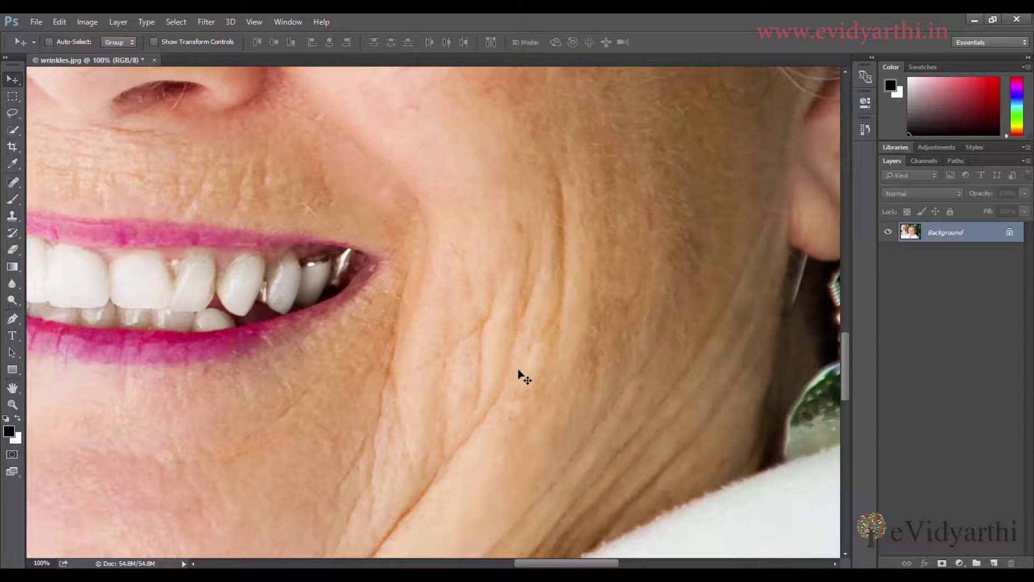
key("ctrl")
key("ctrl+minus")
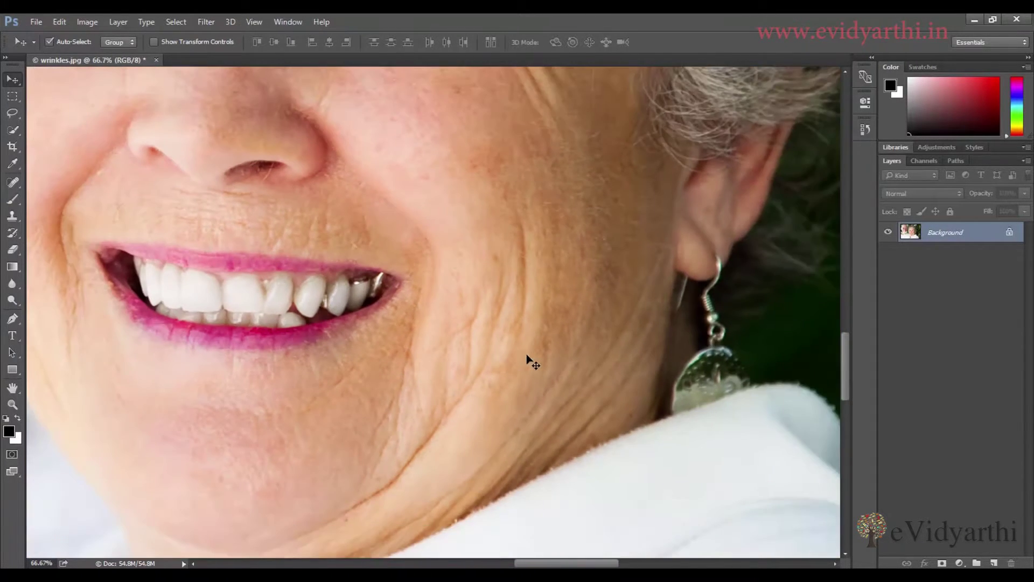
left_click_drag(483, 185, 559, 485)
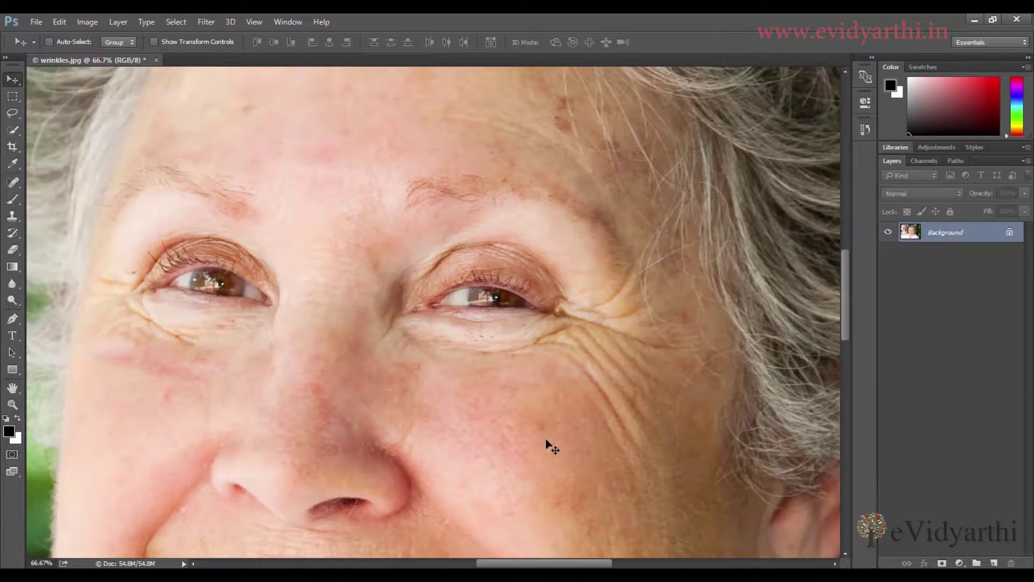
Set up the Healing Brush on a new empty layer above the Background, sampling from All Layers.
left_click(13, 183)
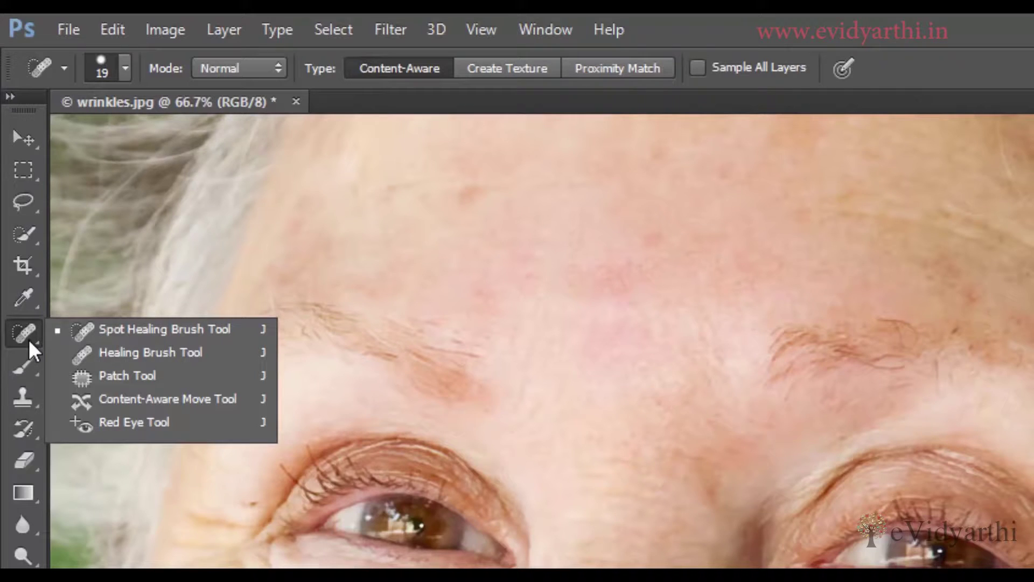
left_click(148, 363)
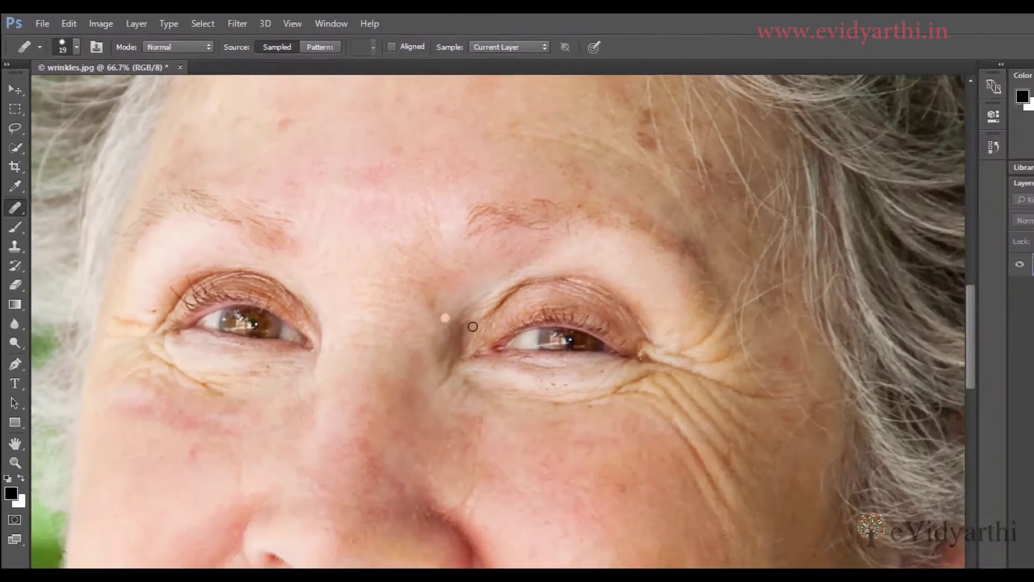
left_click_drag(786, 532, 598, 362)
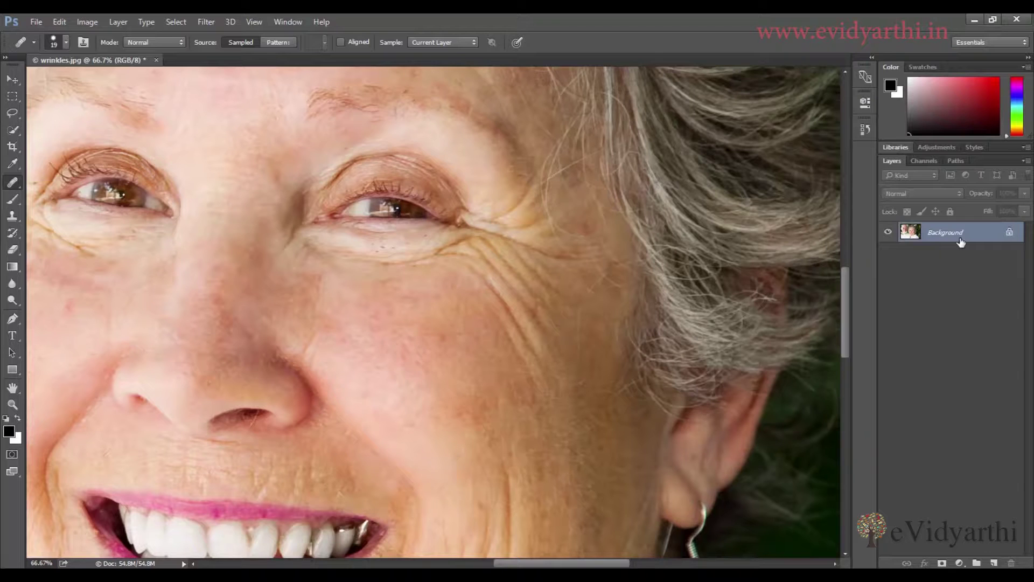
left_click(994, 563)
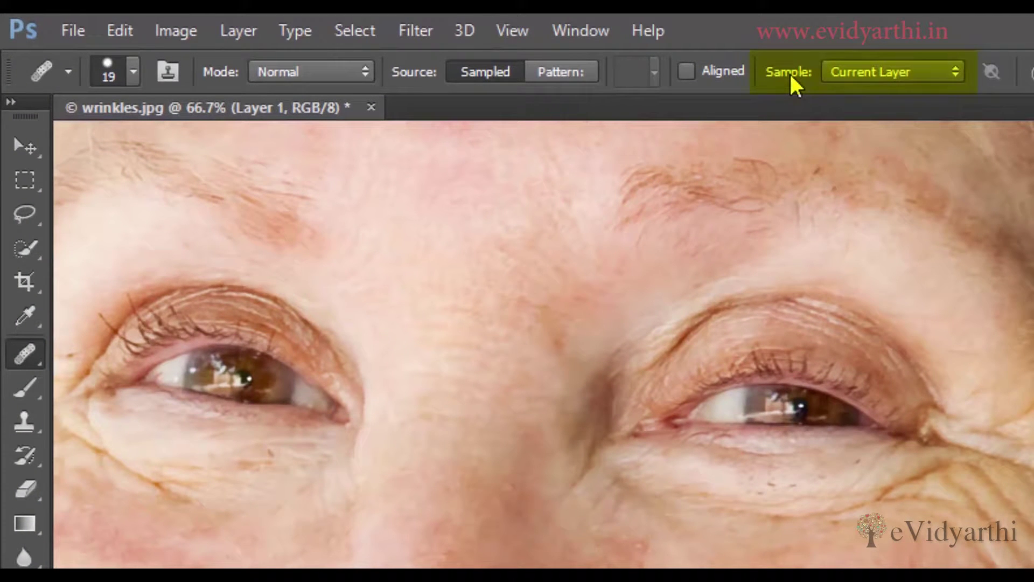
left_click(892, 72)
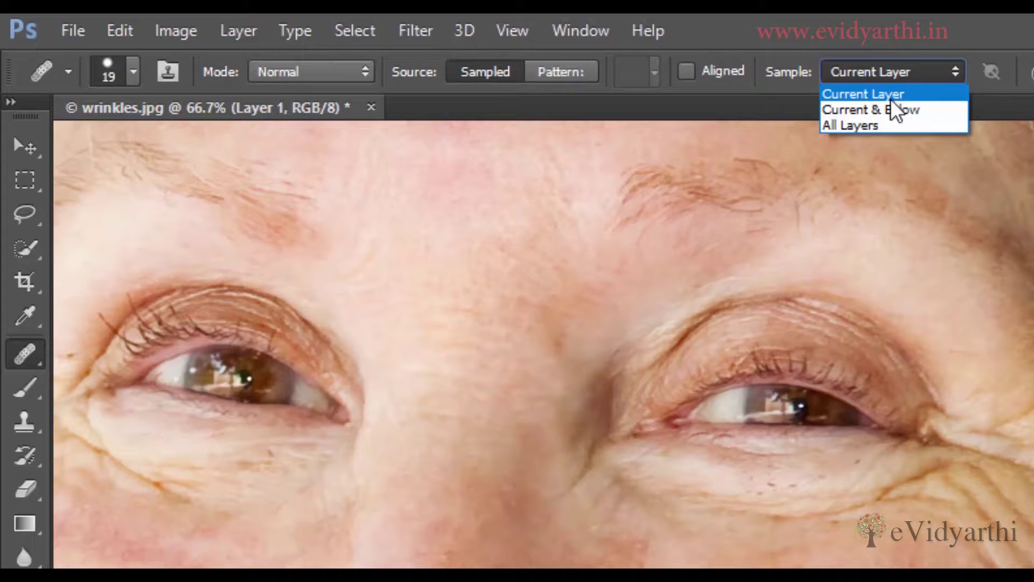
left_click(879, 126)
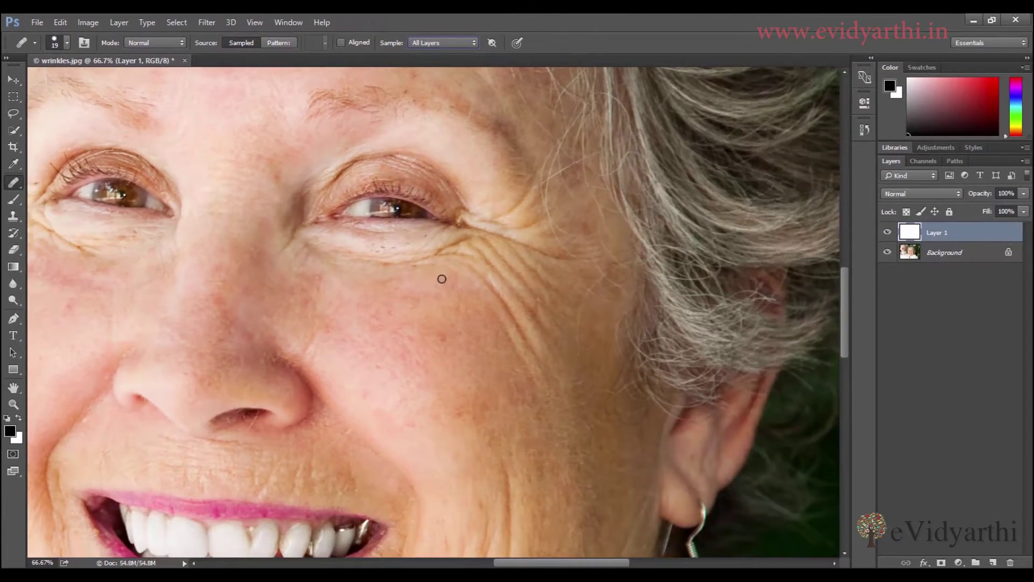
Heal the long crow's-feet lines running from the woman's outer eye down her cheek, using clean cheek skin as the source.
left_click(407, 326, "alt")
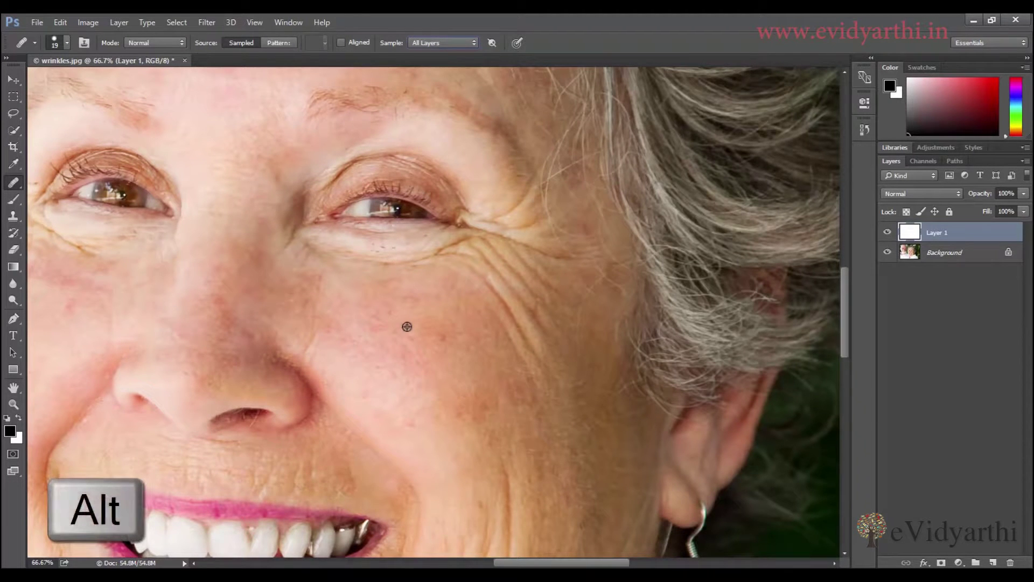
left_click_drag(471, 272, 524, 330)
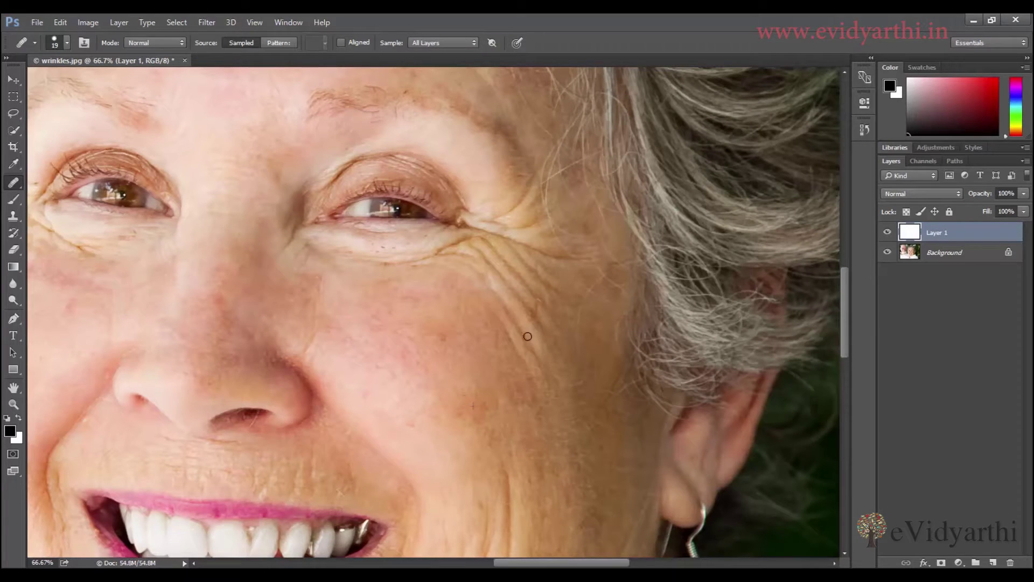
mouse_move(480, 287)
left_mouse_down()
mouse_move(530, 353)
mouse_move(499, 297)
left_mouse_up()
left_click(442, 296, "alt")
mouse_move(440, 253)
left_mouse_down()
mouse_move(450, 281)
mouse_move(426, 297)
mouse_move(453, 299)
mouse_move(477, 249)
mouse_move(491, 270)
left_mouse_up()
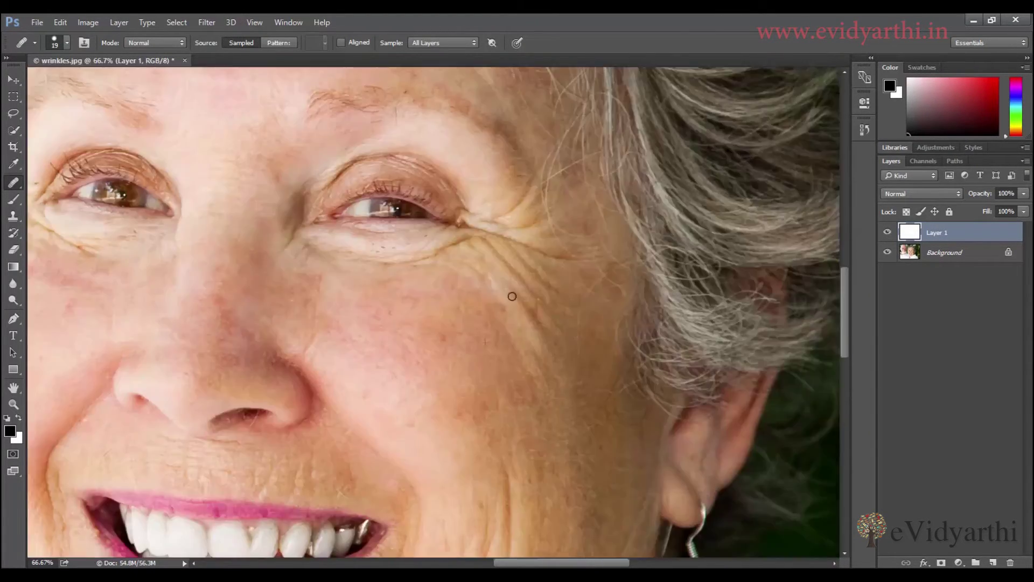
mouse_move(532, 323)
left_mouse_down()
mouse_move(514, 295)
mouse_move(531, 319)
left_mouse_up()
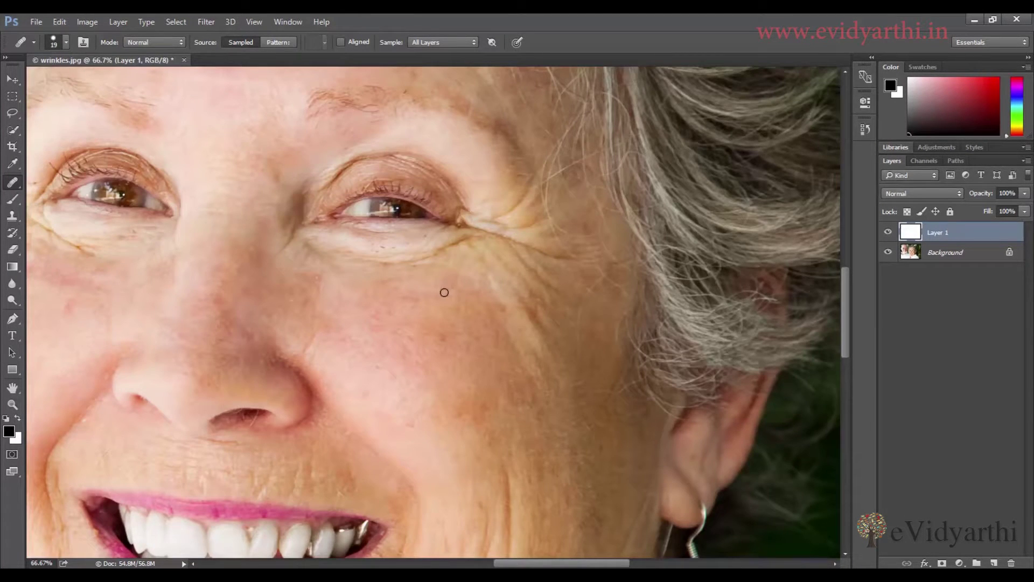
Heal the remaining creases under and beside the outer corner of the same eye with newly sampled cheek skin.
mouse_move(476, 221)
left_mouse_down()
mouse_move(533, 244)
mouse_move(556, 296)
left_mouse_up()
left_click(473, 299, "alt")
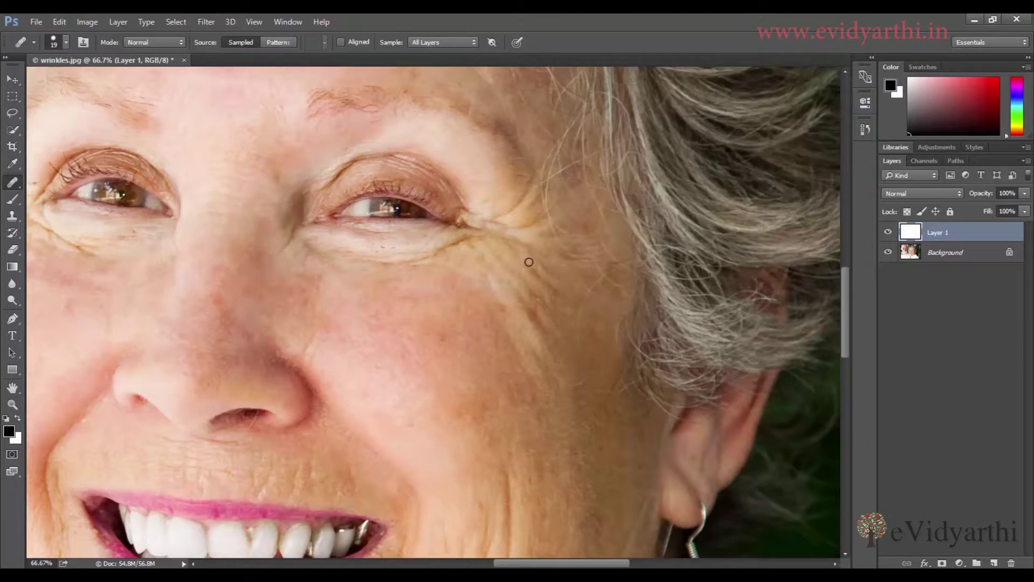
left_click_drag(425, 257, 463, 233)
left_click(494, 221)
left_click_drag(509, 213, 529, 192)
left_click_drag(500, 235, 519, 226)
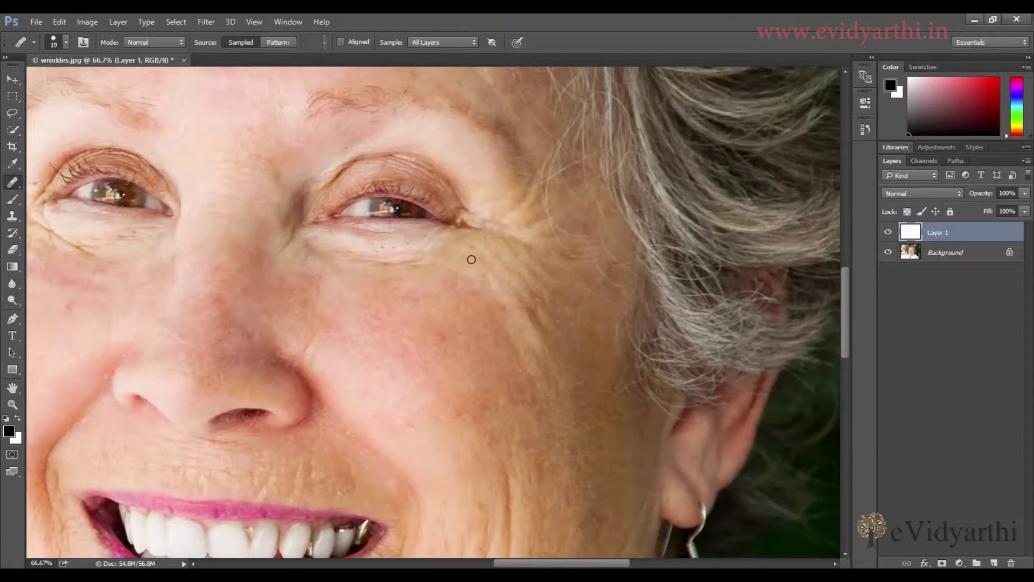
Heal the vertical wrinkles on the cheek between the mouth and the earring, sampling smooth skin beside them.
left_click(378, 387)
left_click_drag(450, 329, 451, 244)
scroll(452, 244, "down", 5)
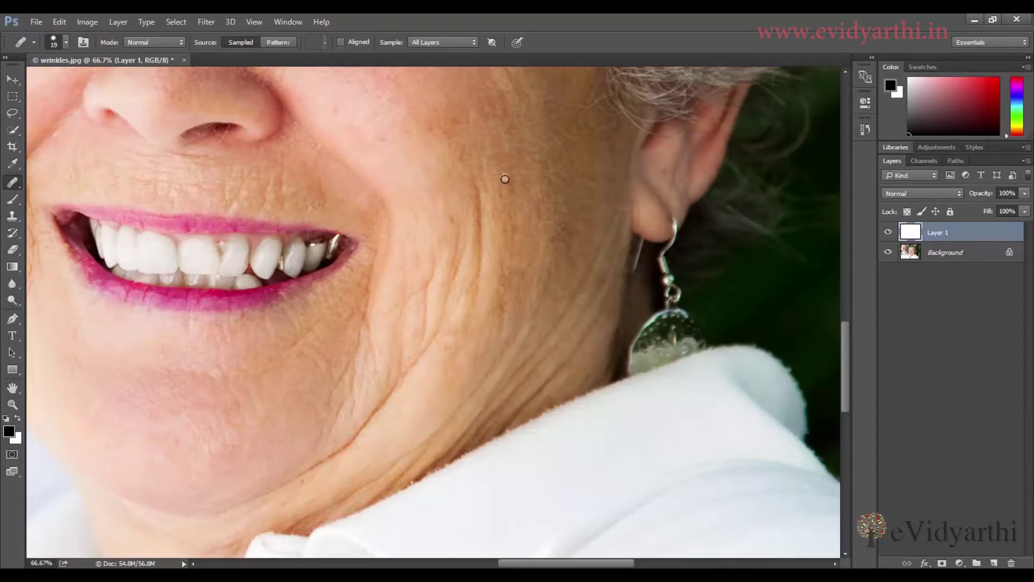
left_click_drag(475, 190, 480, 213)
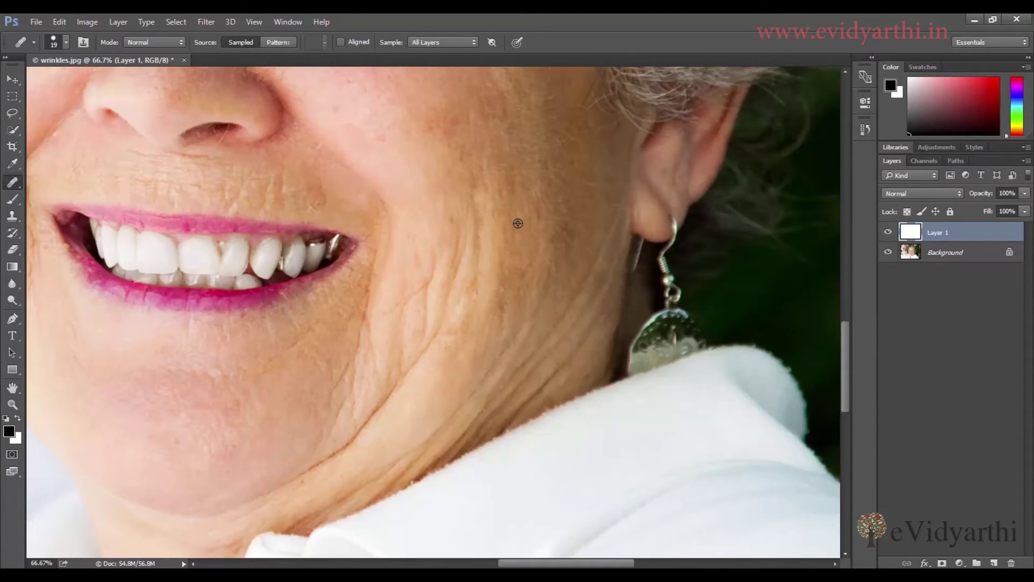
left_click(517, 223, "alt")
left_click_drag(477, 228, 464, 279)
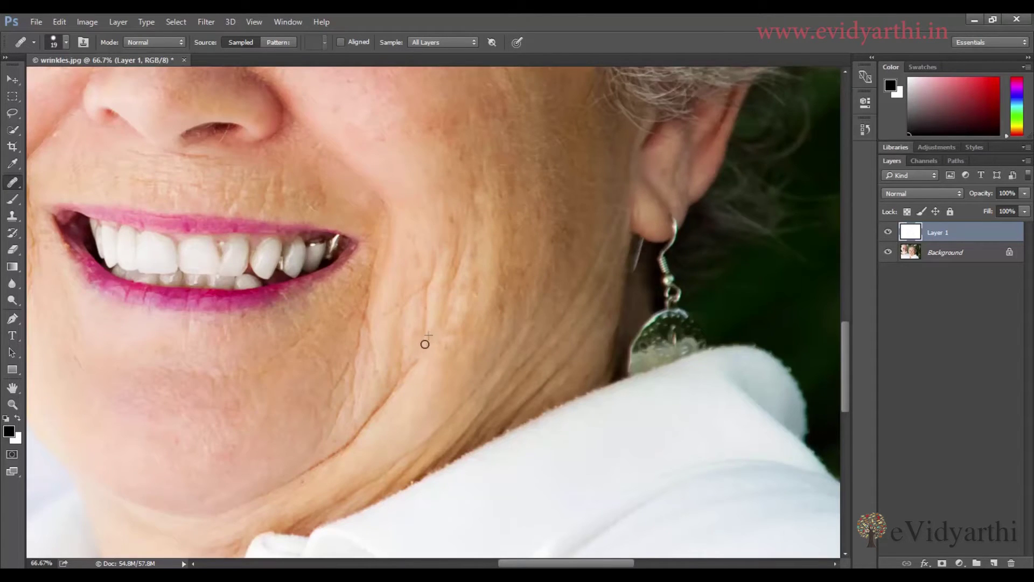
Heal the deep fold running from the lower cheek down toward the jaw, resampling nearby skin between strokes.
left_click_drag(443, 284, 484, 121)
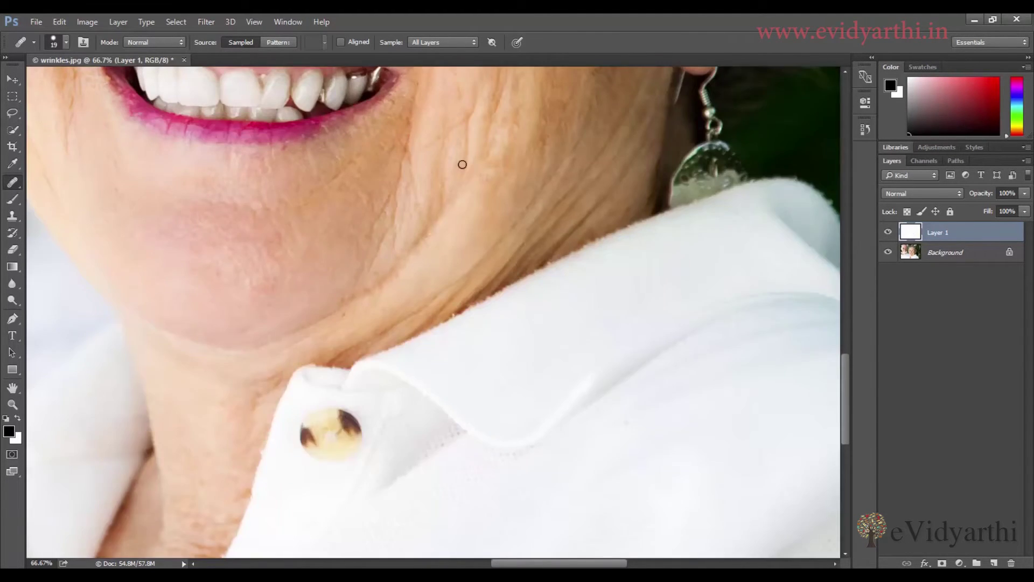
mouse_move(461, 161)
left_mouse_down()
mouse_move(427, 244)
mouse_move(431, 208)
mouse_move(425, 240)
left_mouse_up()
left_click(446, 153, "alt")
mouse_move(437, 179)
left_mouse_down()
mouse_move(422, 253)
mouse_move(424, 206)
mouse_move(430, 241)
left_mouse_up()
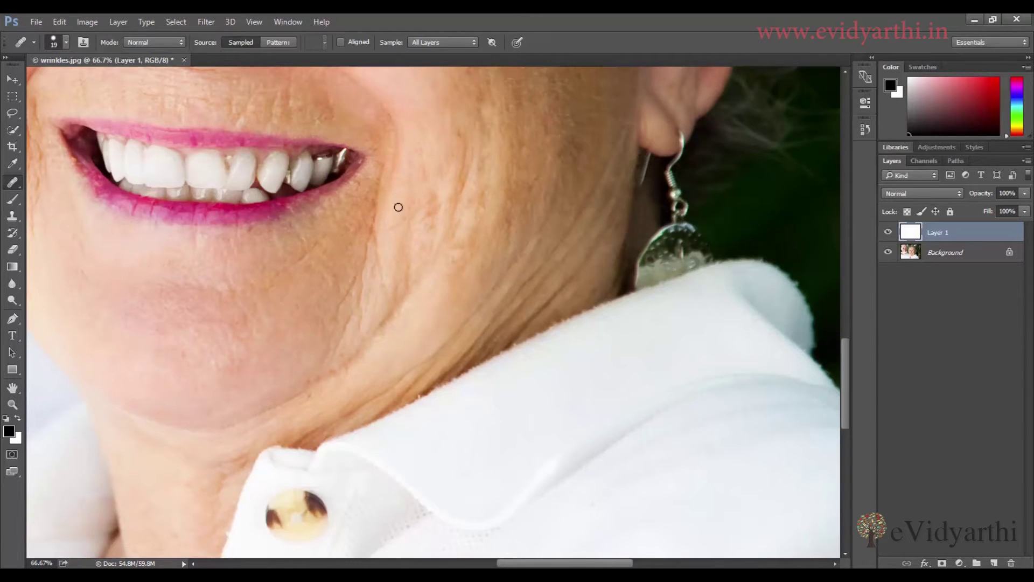
Heal the crease running from the corner of the mouth down beside the chin, sampling adjacent cheek skin.
left_click(387, 249, "alt")
left_click_drag(377, 207, 340, 340)
left_click(391, 251, "alt")
mouse_move(380, 240)
left_mouse_down()
mouse_move(372, 272)
mouse_move(377, 258)
mouse_move(383, 281)
left_mouse_up()
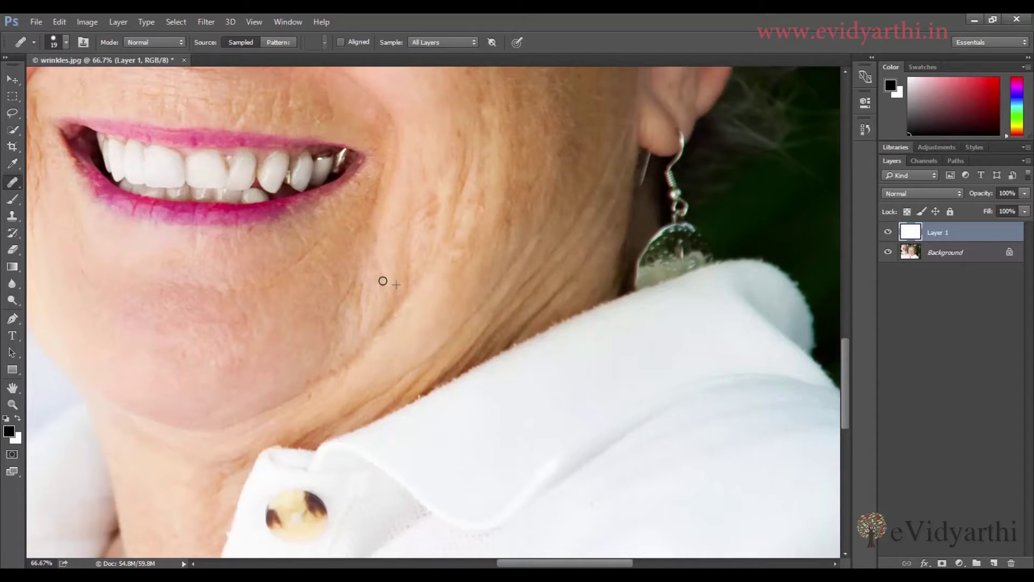
Touch up the leftover short lines on the lower cheek beside the mouth with the Healing Brush.
left_click_drag(451, 196, 420, 227)
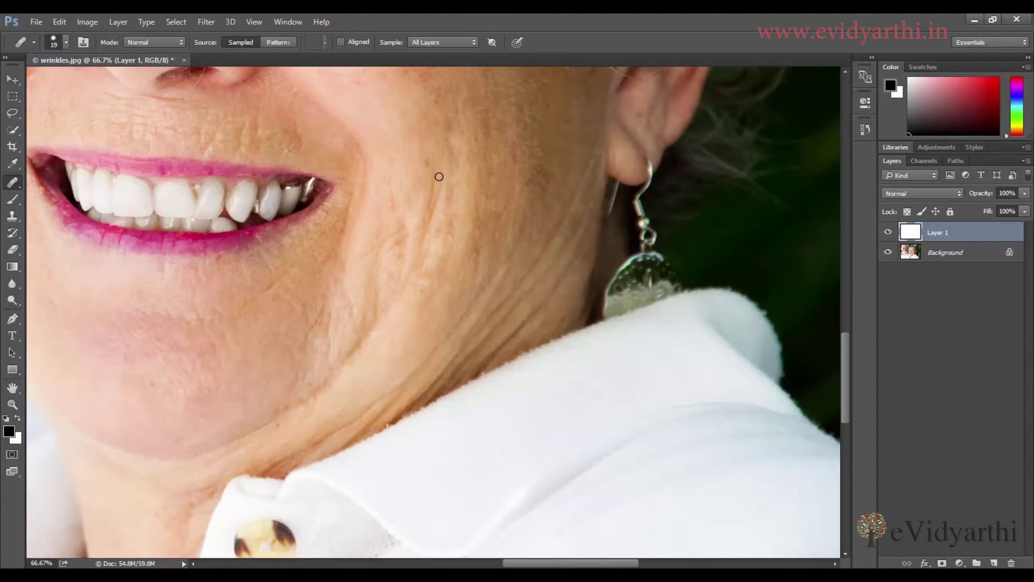
mouse_move(433, 190)
left_mouse_down()
mouse_move(433, 210)
mouse_move(454, 154)
left_mouse_up()
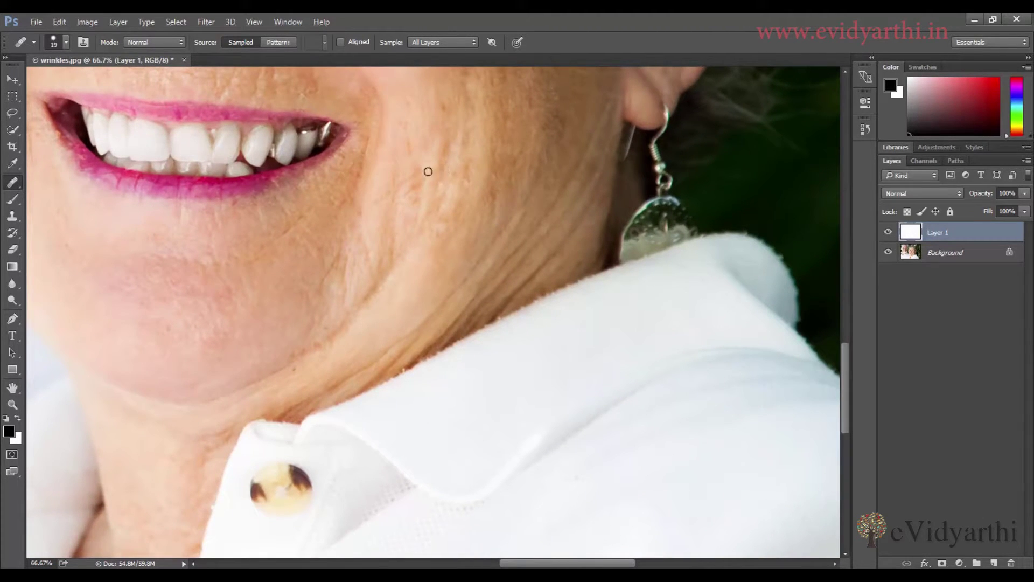
left_click(408, 224)
left_click_drag(434, 212, 443, 188)
mouse_move(431, 238)
left_mouse_down()
mouse_move(361, 283)
mouse_move(379, 257)
mouse_move(410, 257)
mouse_move(369, 280)
mouse_move(421, 197)
mouse_move(325, 258)
left_mouse_up()
left_click(410, 256, "alt")
Heal the last fine creases between the mouth corner and the chin.
key("space")
mouse_move(385, 185)
left_mouse_down()
mouse_move(379, 178)
mouse_move(409, 286)
left_mouse_up()
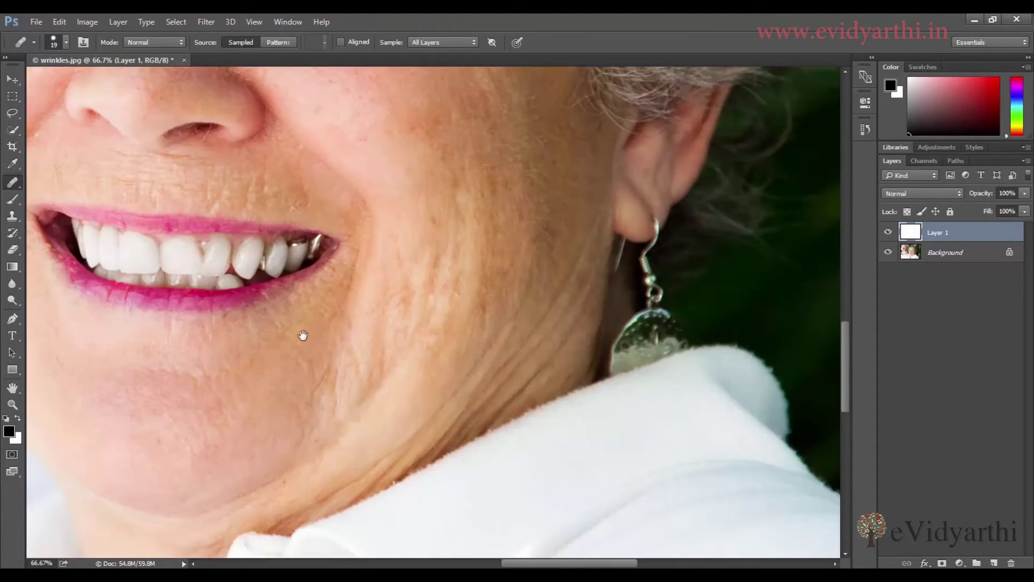
left_click_drag(299, 369, 316, 257)
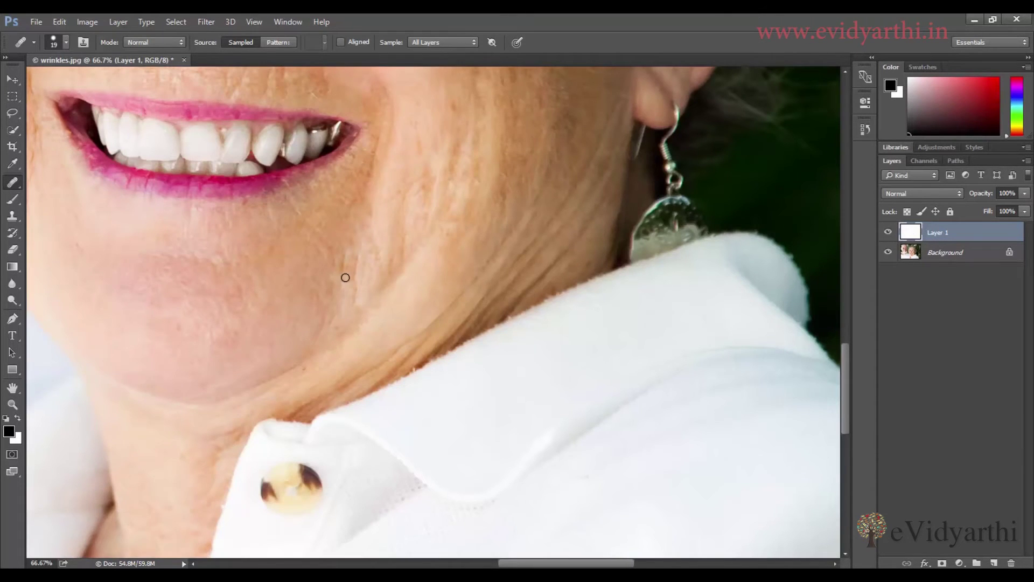
left_click_drag(327, 247, 302, 297)
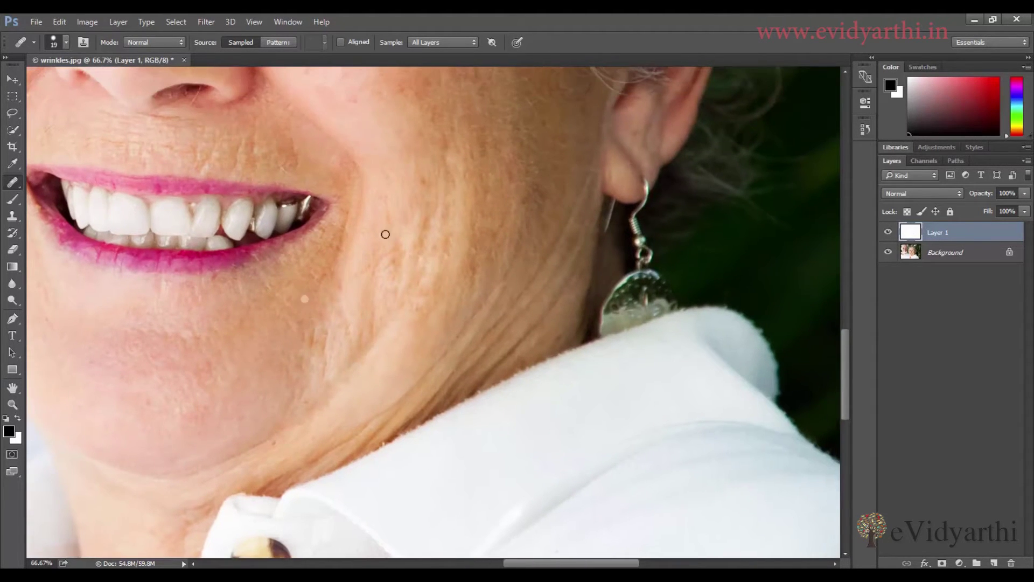
left_click_drag(393, 164, 404, 176)
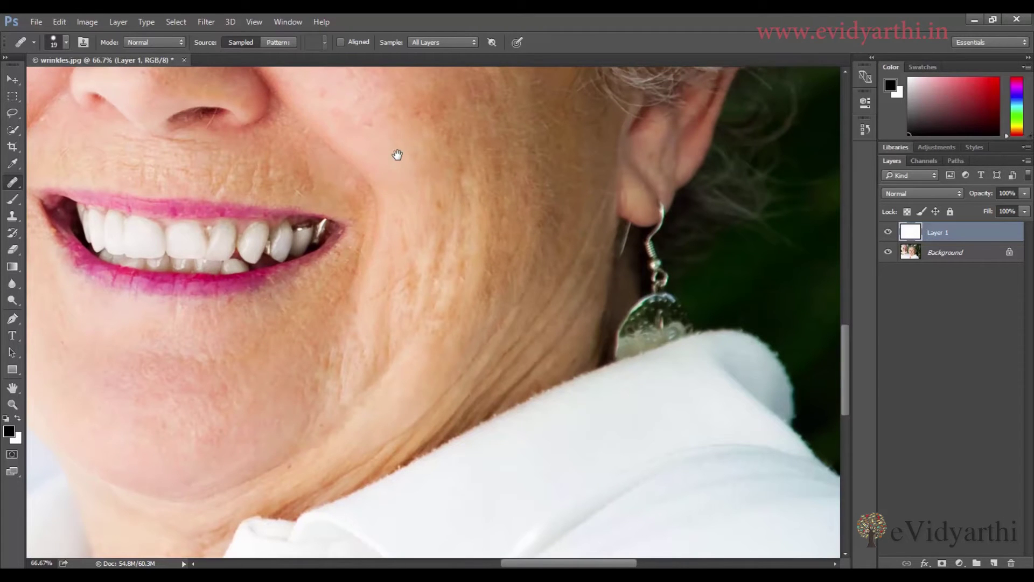
Compare the whole photo with and without the retouching by hiding and showing Layer 1.
left_click_drag(484, 199, 503, 303)
left_click_drag(506, 243, 478, 371)
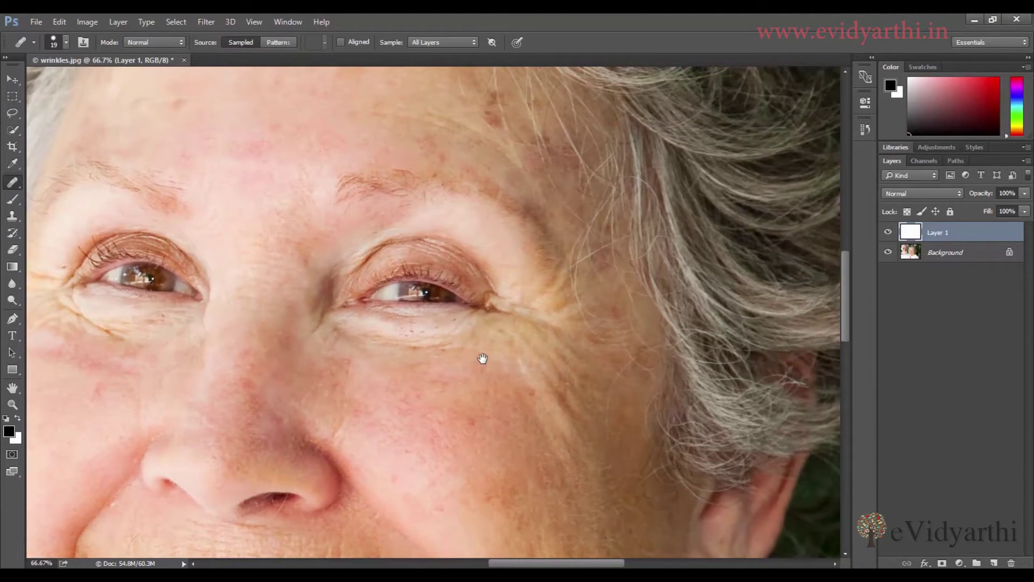
key("ctrl+0")
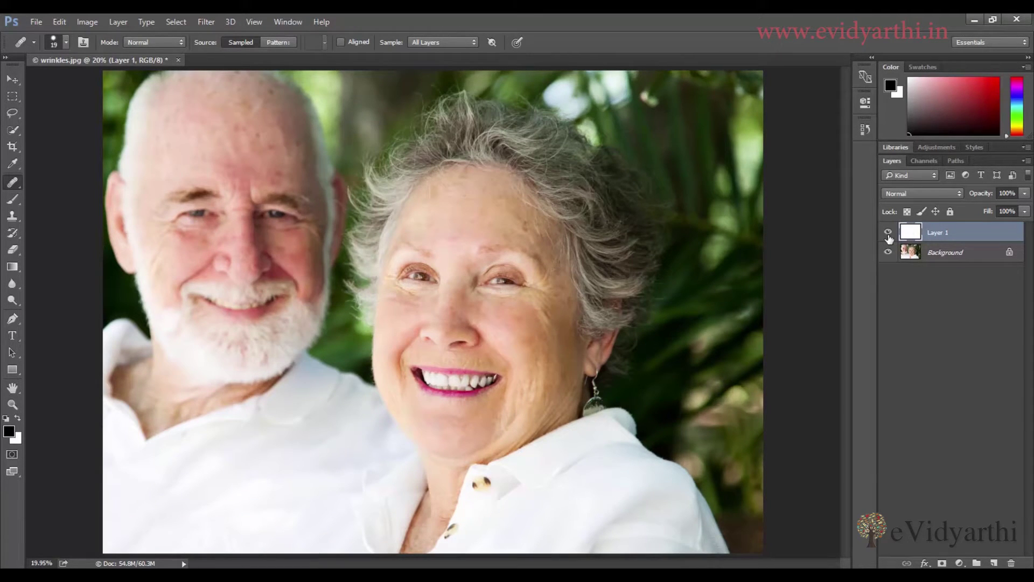
left_click(887, 234)
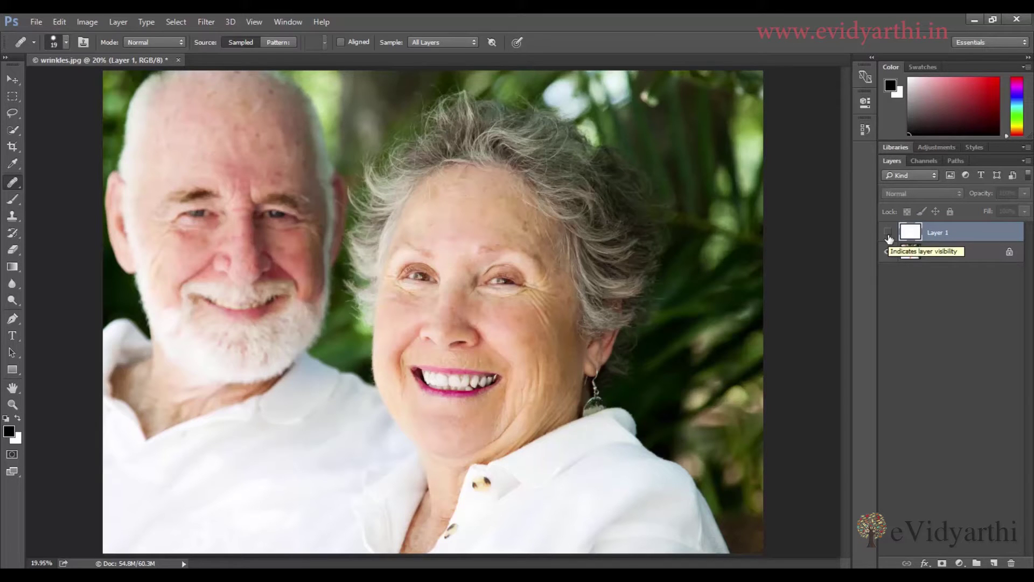
left_click(888, 233)
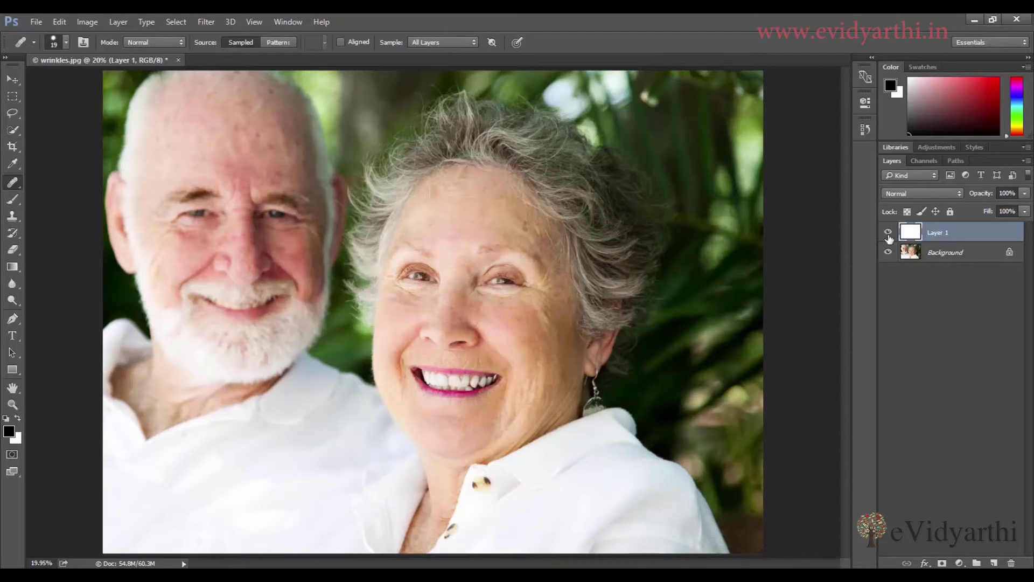
Try reducing the opacity of Layer 1 to about 55%, and restore it to 100%.
left_click(1025, 194)
left_click_drag(1025, 209, 1007, 214)
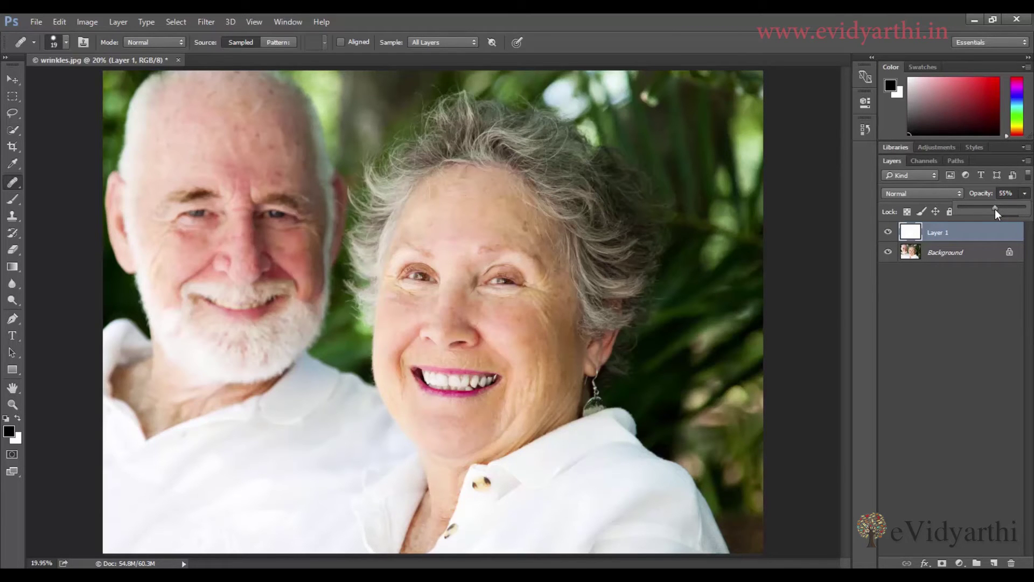
left_click_drag(1008, 210, 1031, 210)
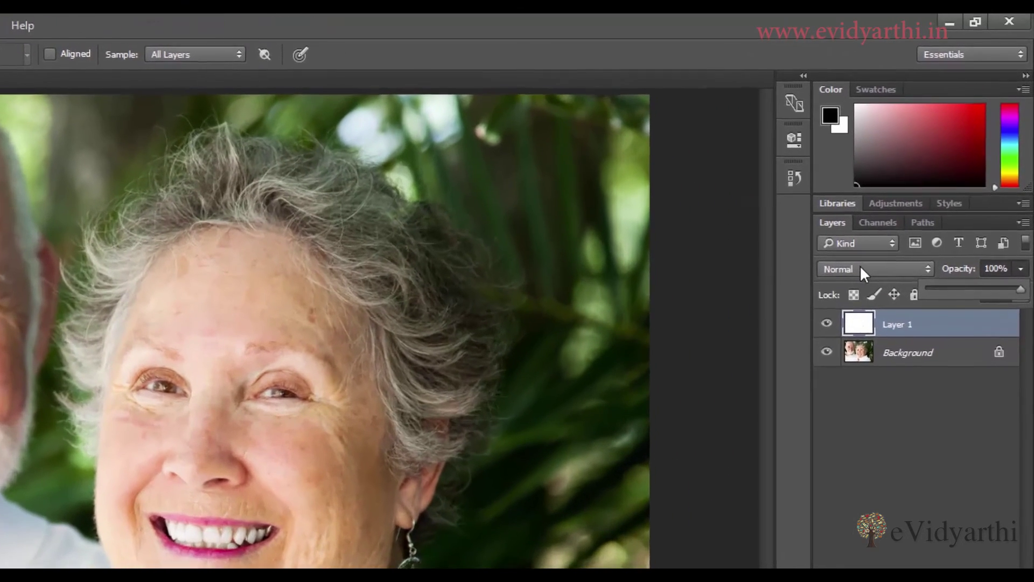
Set the blend mode of Layer 1 to Lighten.
left_click(861, 269)
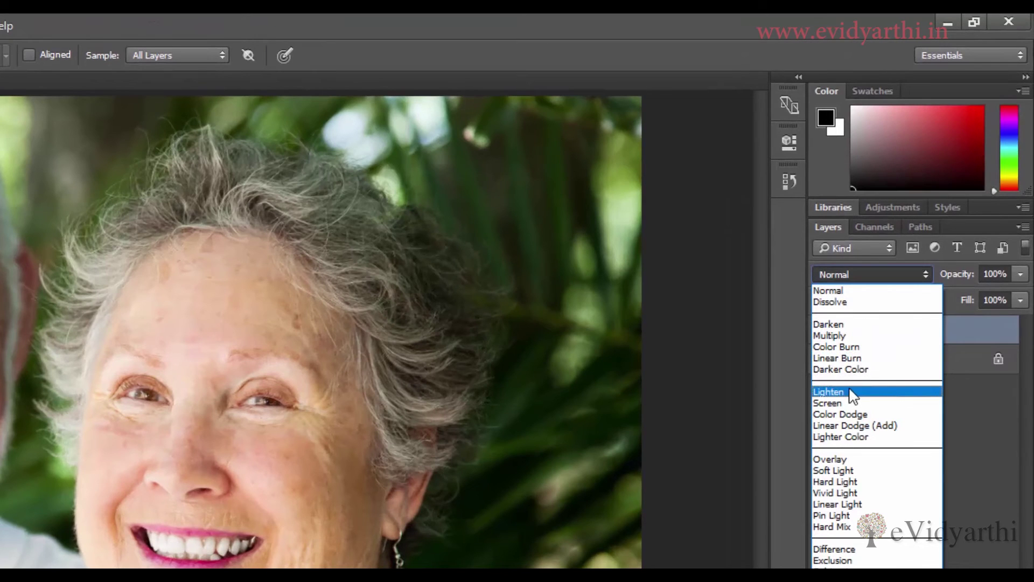
left_click(850, 392)
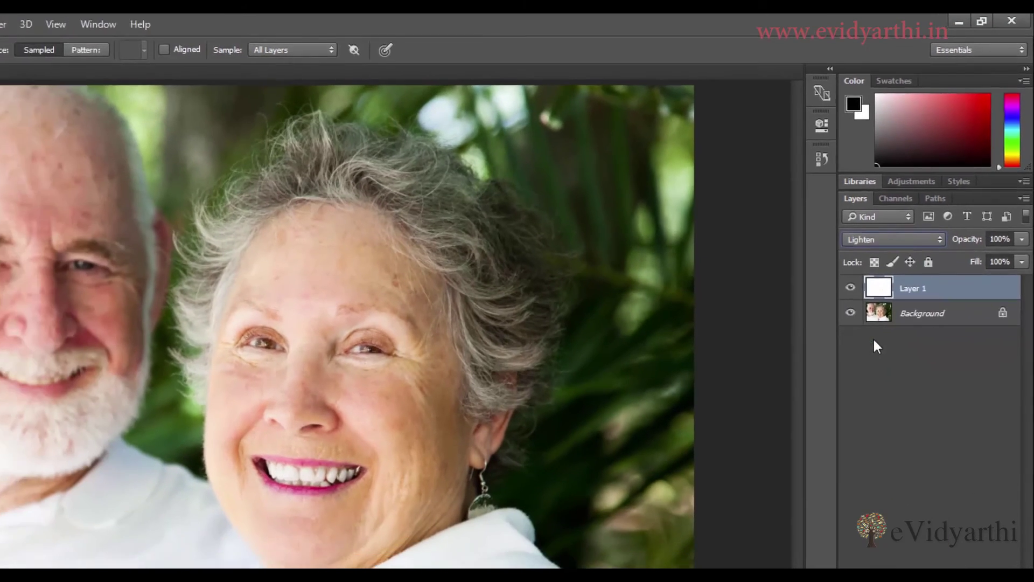